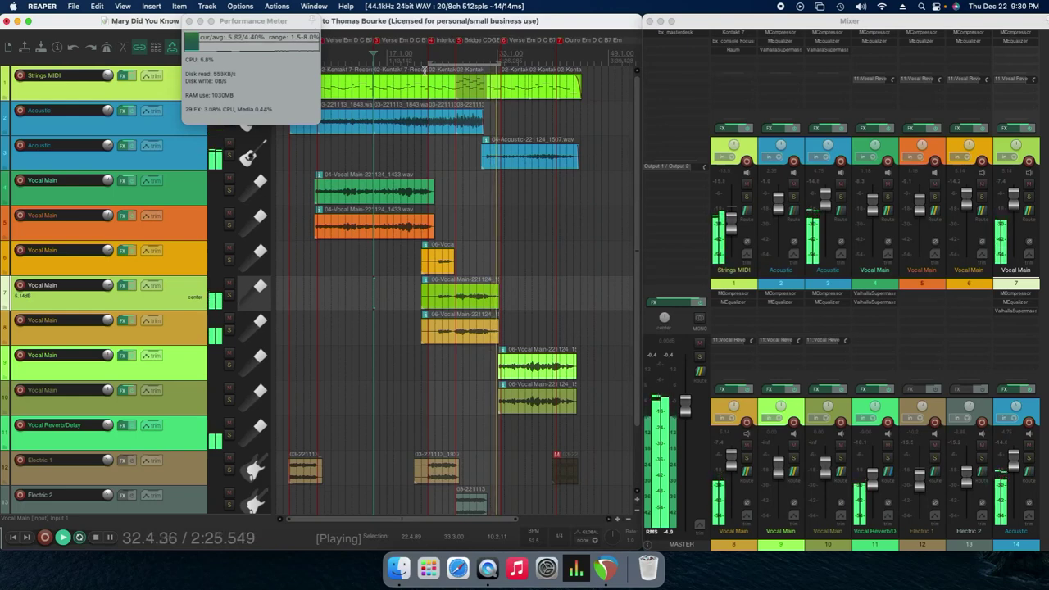
Stop project playback and open the Mac's system information.
{"action": "key", "text": "space"}
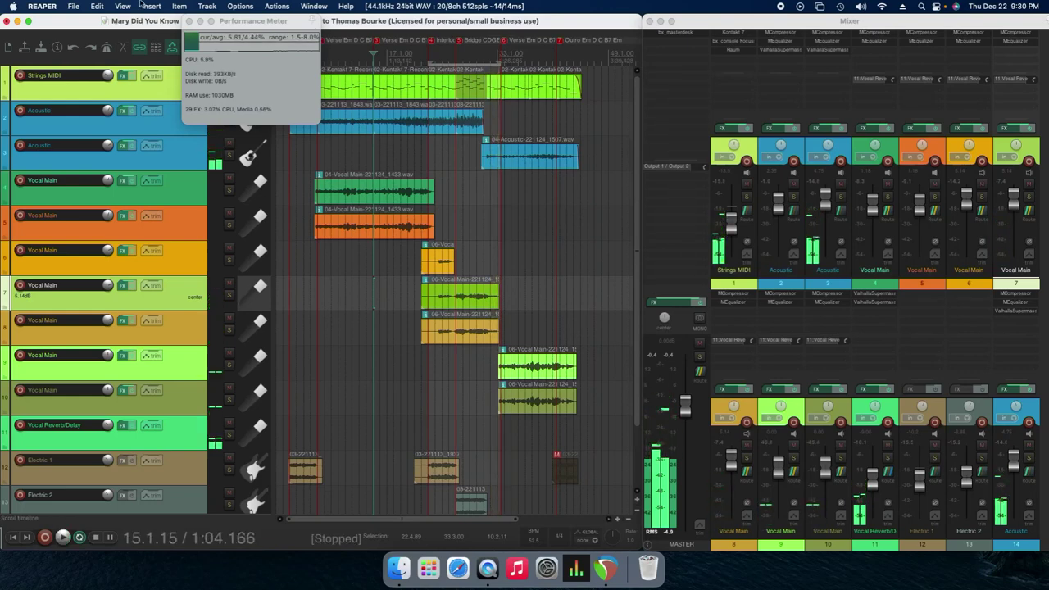
{"action": "left_click", "coordinate": [13, 5]}
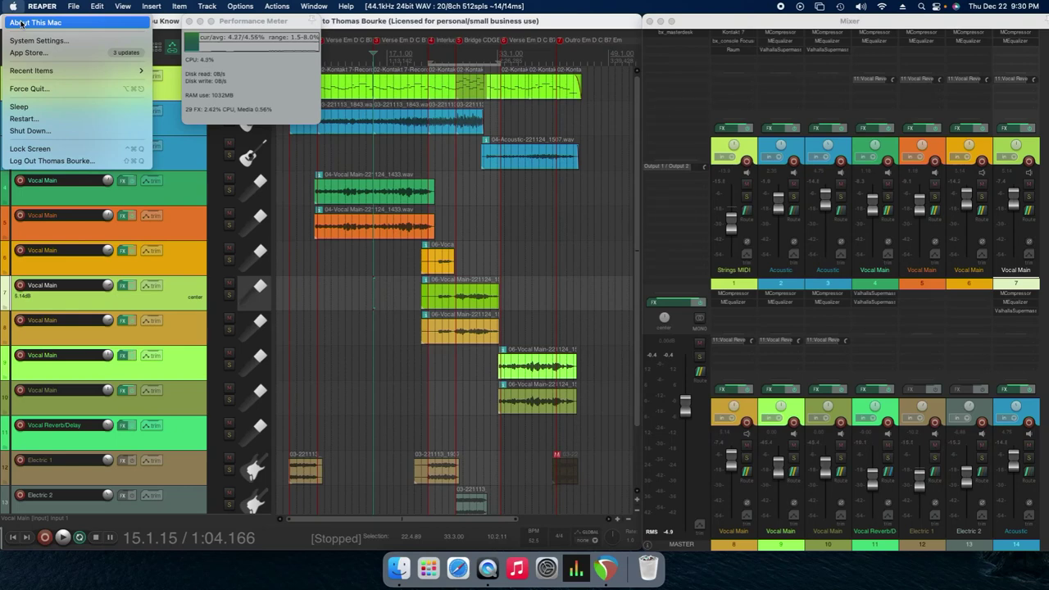
{"action": "left_click", "coordinate": [21, 23]}
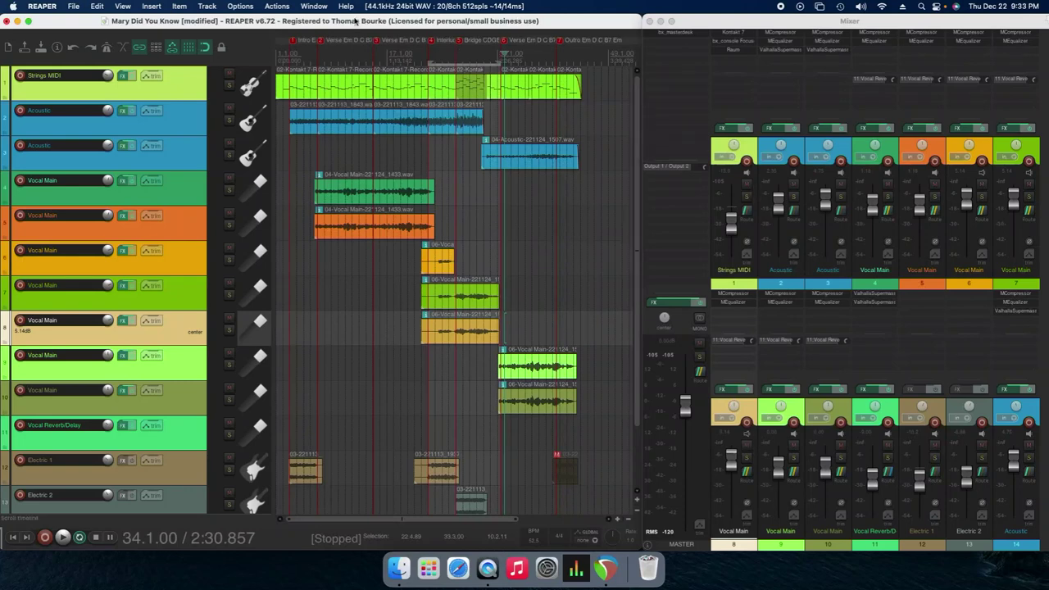
Switch the interface theme to ProTools2020.
{"action": "left_click", "coordinate": [241, 7]}
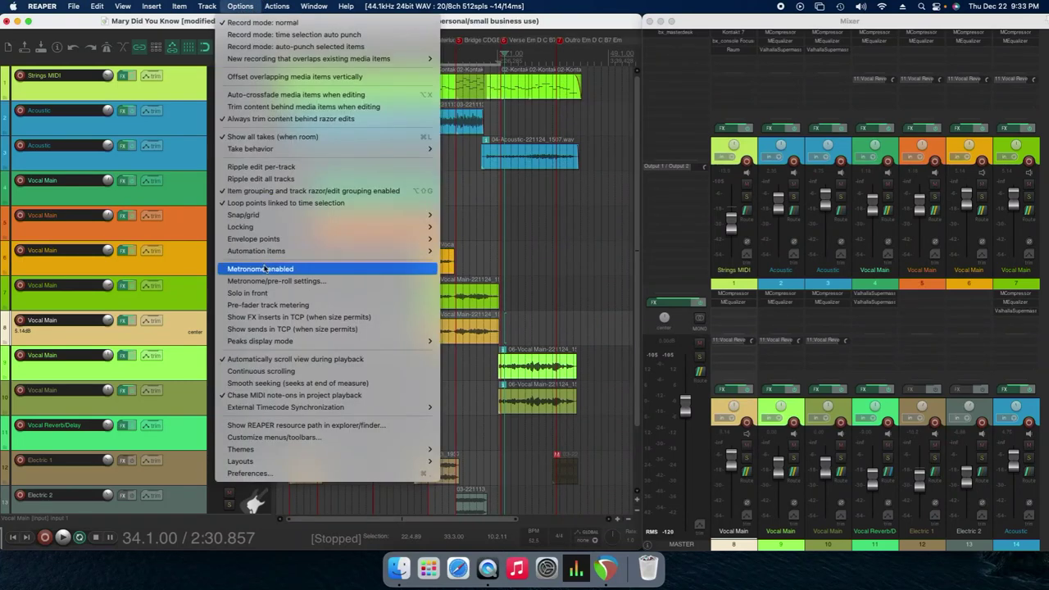
{"action": "mouse_move", "coordinate": [270, 457]}
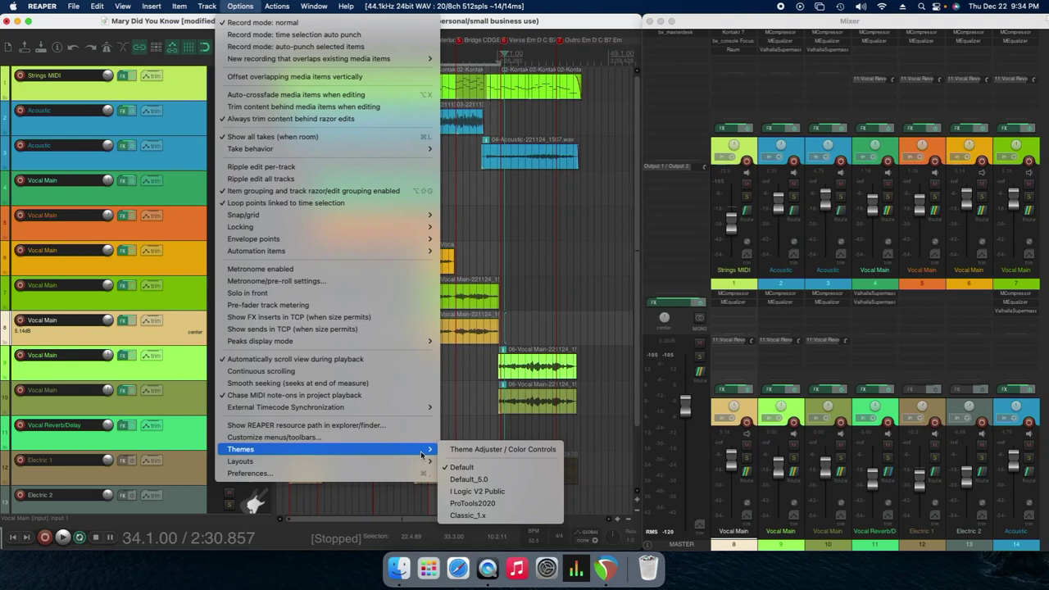
{"action": "left_click", "coordinate": [491, 502]}
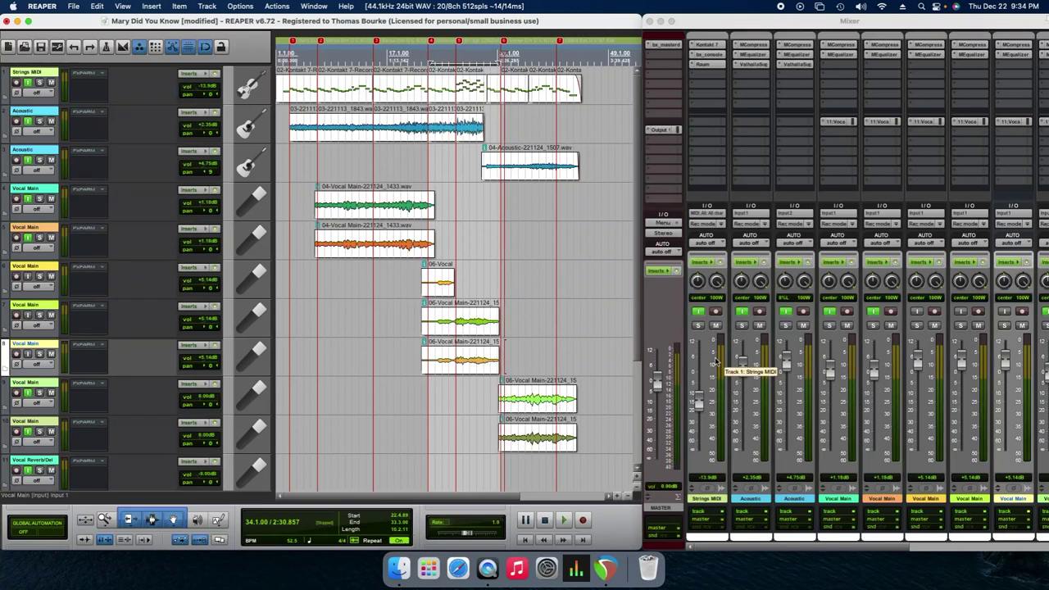
Switch the interface theme to I Logic V2 Public.
{"action": "left_click", "coordinate": [240, 6]}
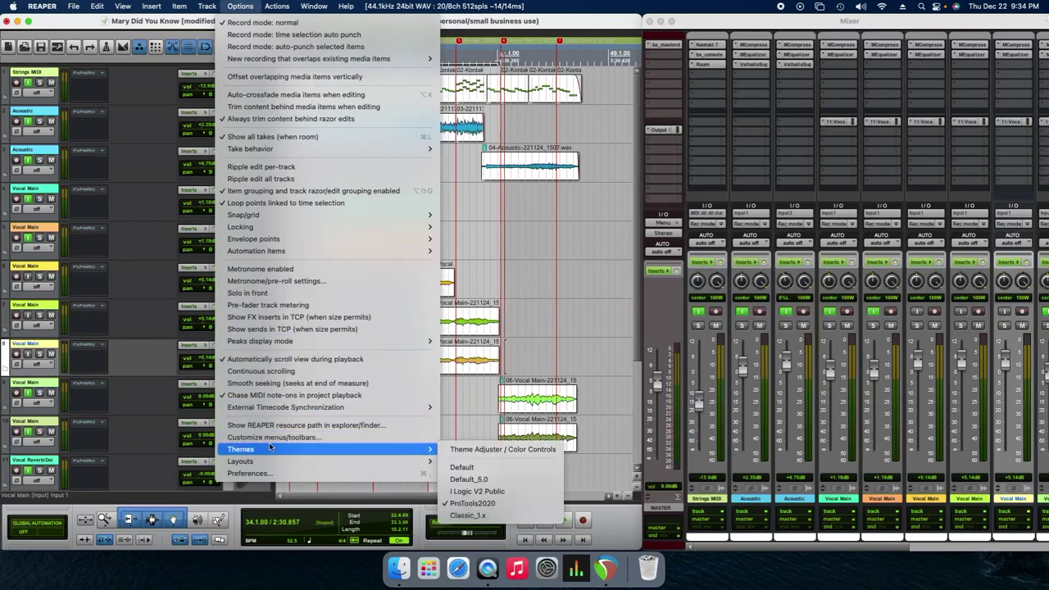
{"action": "mouse_move", "coordinate": [408, 454]}
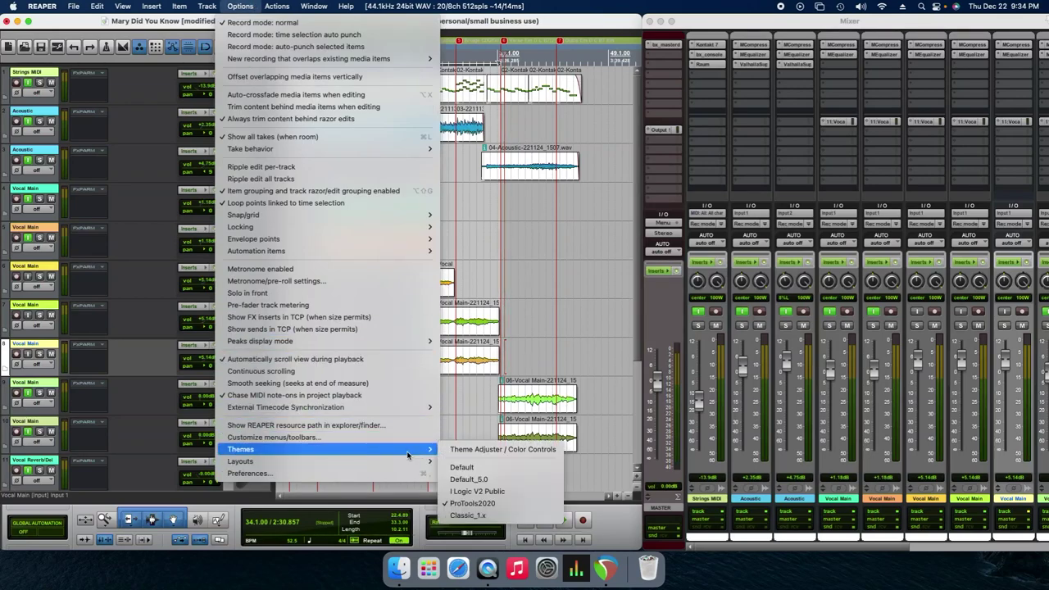
{"action": "left_click", "coordinate": [477, 491]}
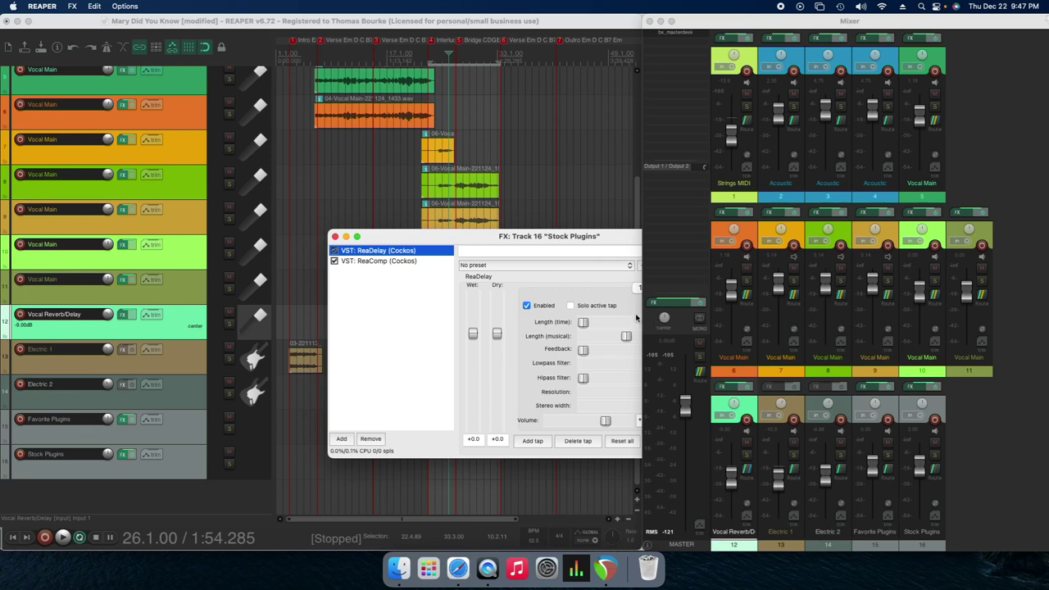
Move the Stock Plugins track's effects window fully into view and show its ReaComp plugin.
{"action": "left_click_drag", "start_coordinate": [595, 237], "coordinate": [587, 223]}
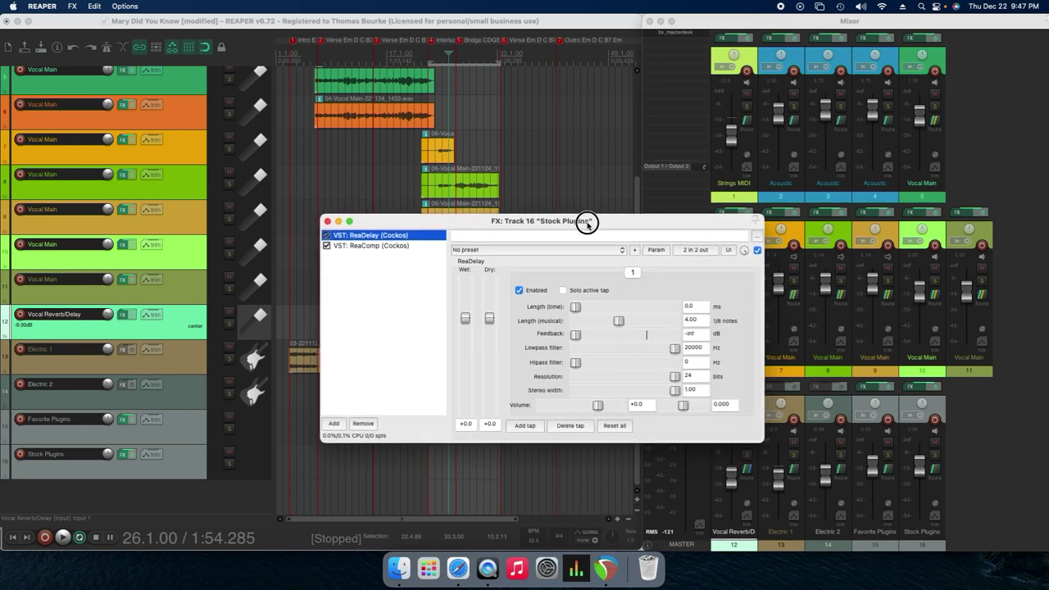
{"action": "left_click", "coordinate": [402, 246]}
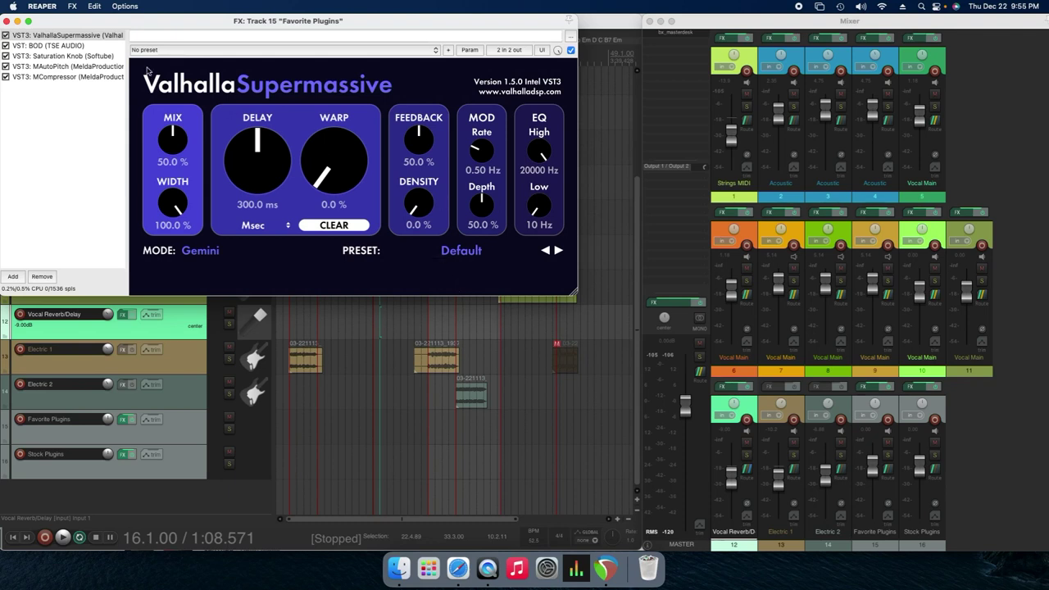
Look through the BOD, Saturation Knob, MAutoPitch and MCompressor interfaces in the Favorite Plugins track's effects chain.
{"action": "left_click", "coordinate": [81, 46]}
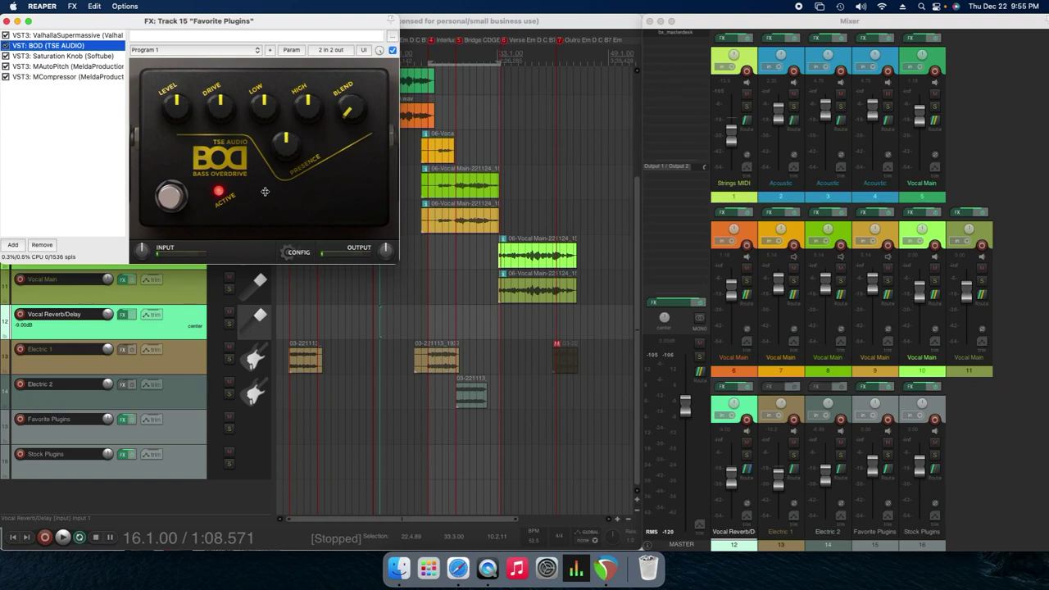
{"action": "left_click", "coordinate": [104, 56]}
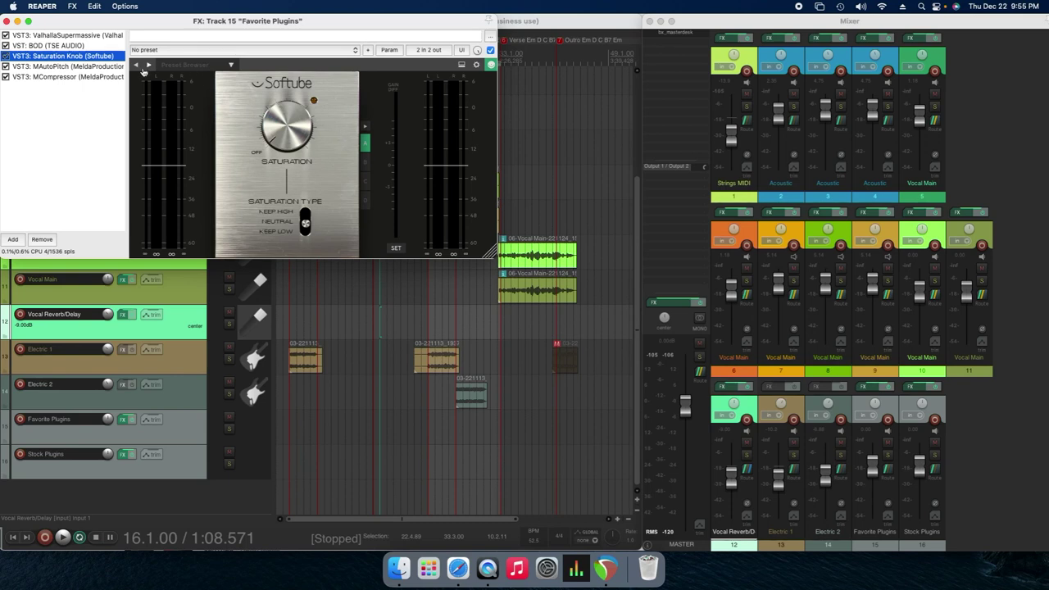
{"action": "left_click", "coordinate": [113, 66]}
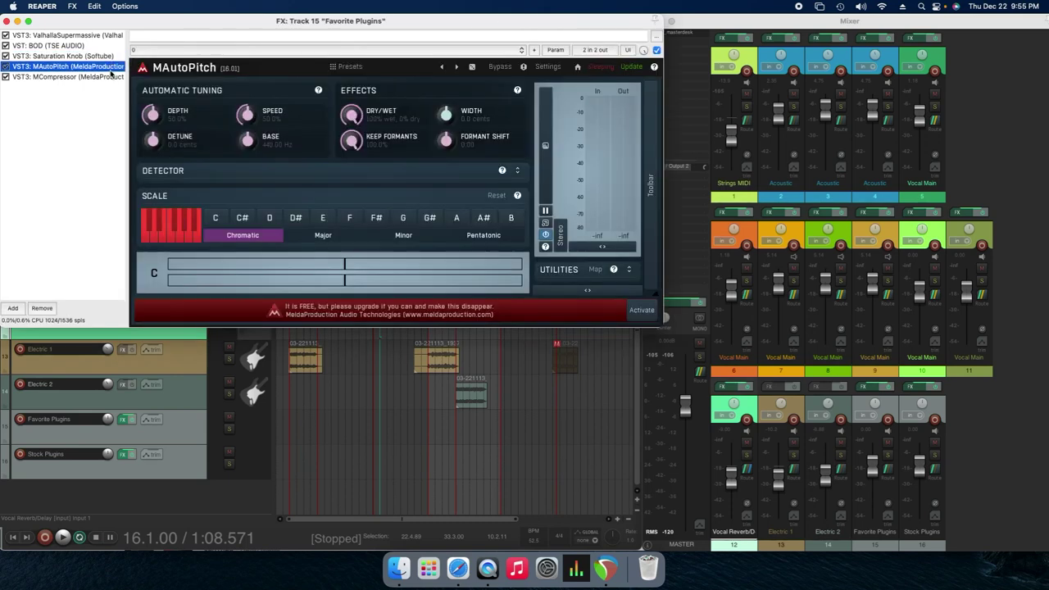
{"action": "left_click", "coordinate": [110, 77]}
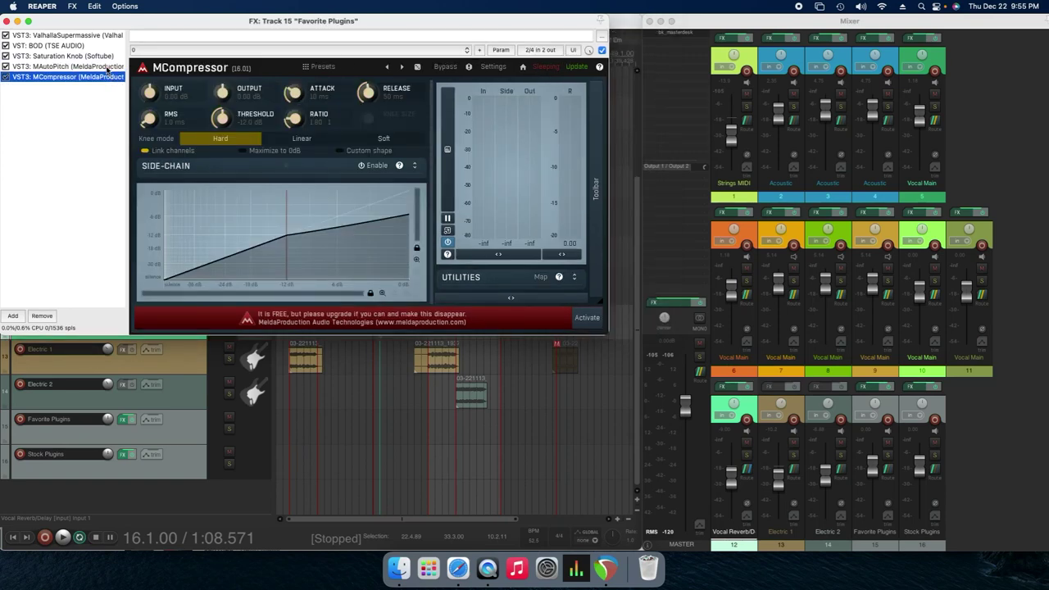
{"action": "left_click", "coordinate": [107, 67]}
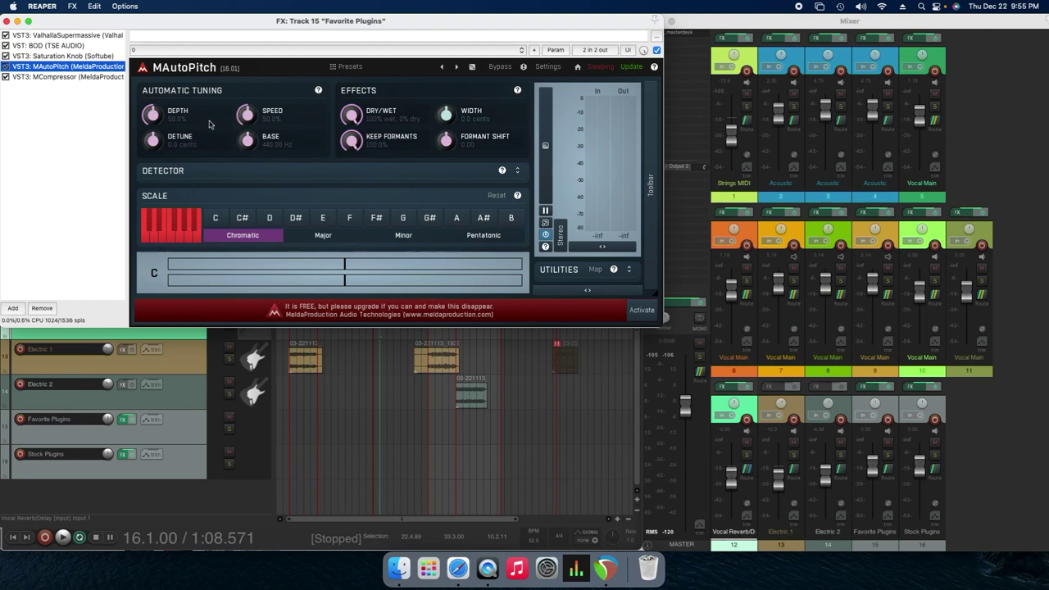
{"action": "left_click", "coordinate": [94, 77]}
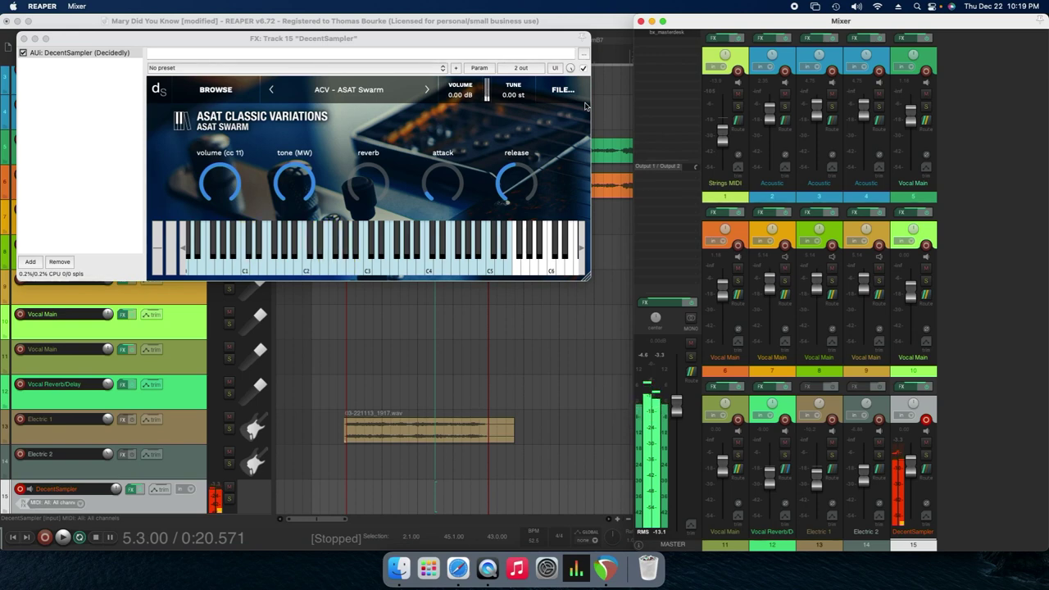
Load the recent ACV - ASAT Clean instrument in DecentSampler and raise its reverb.
{"action": "left_click", "coordinate": [566, 90]}
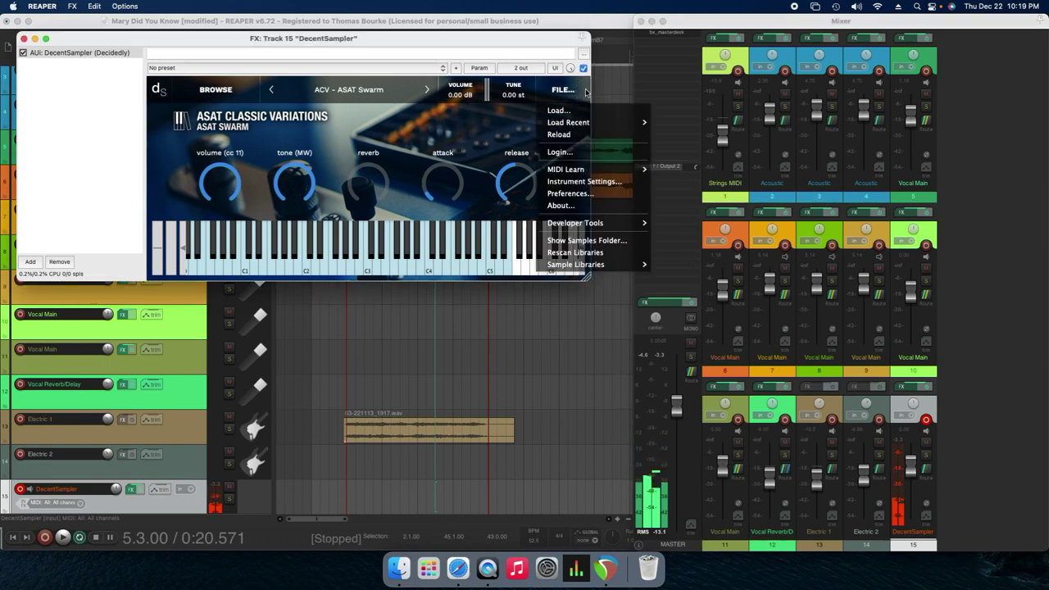
{"action": "mouse_move", "coordinate": [587, 123]}
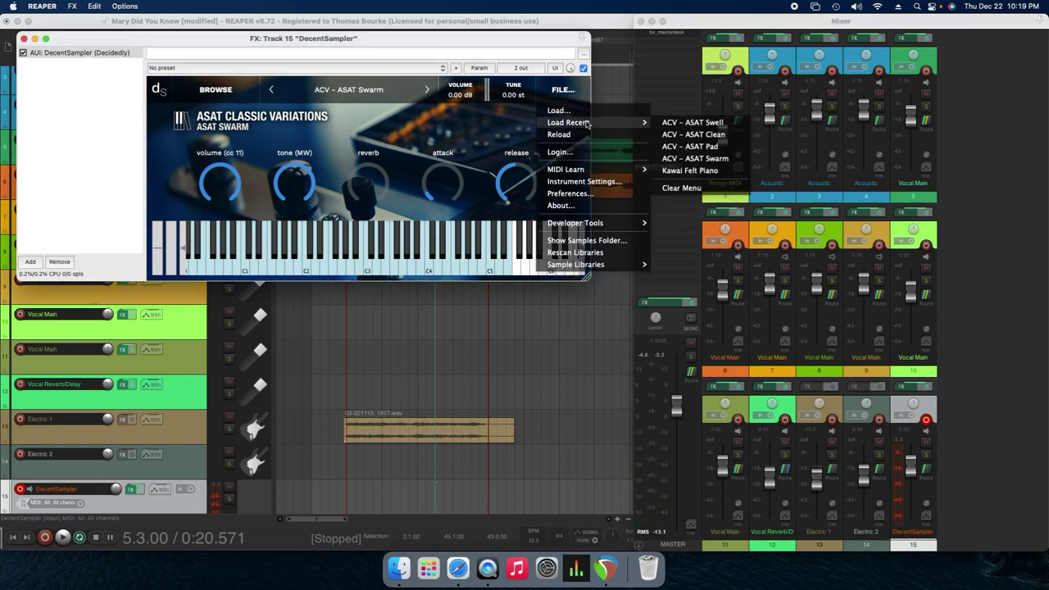
{"action": "left_click", "coordinate": [689, 133]}
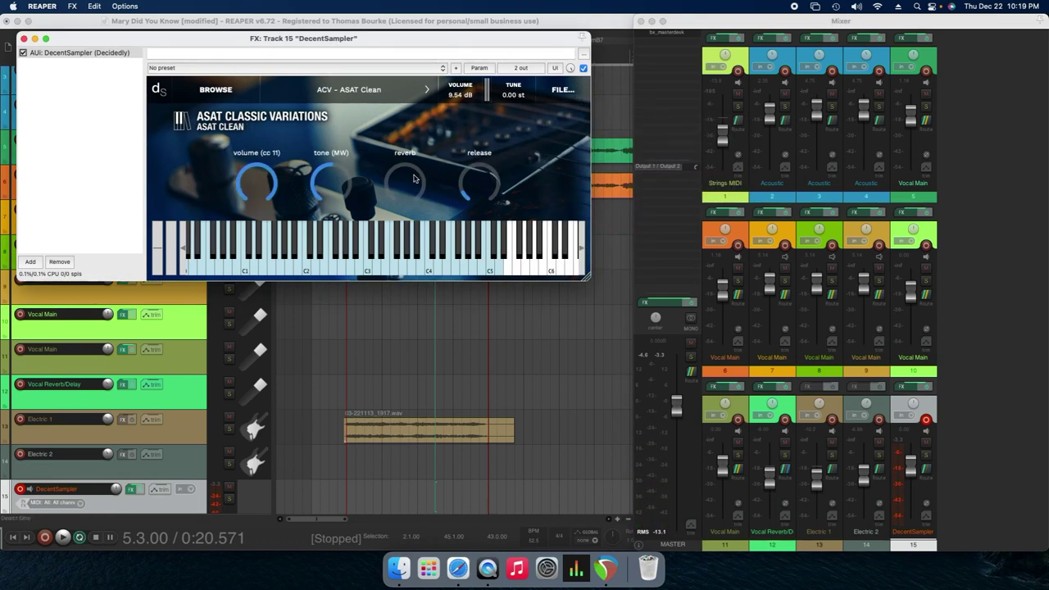
{"action": "mouse_move", "coordinate": [414, 170]}
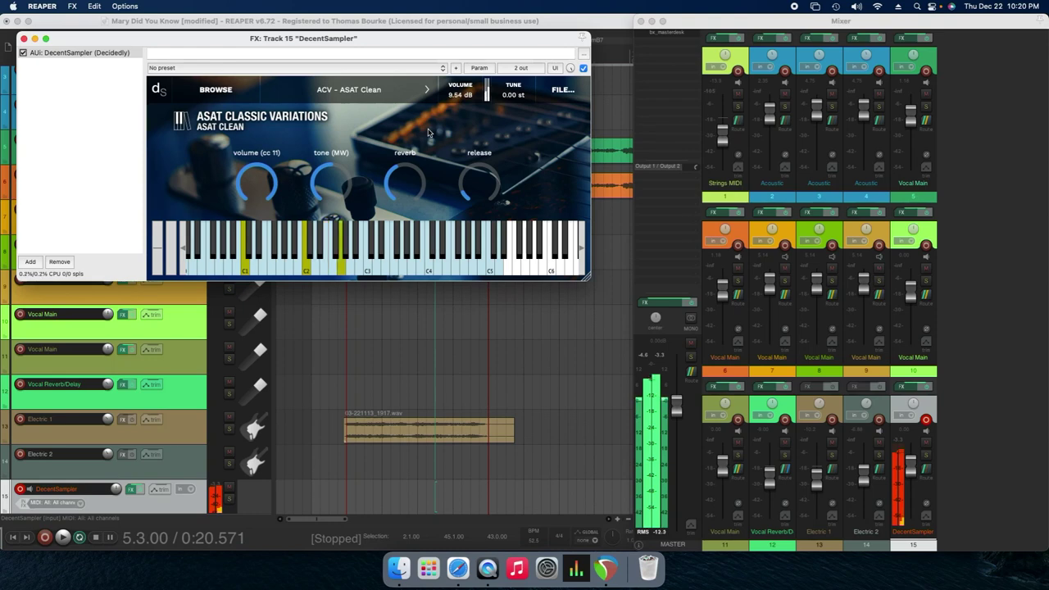
Set DecentSampler's volume to 0 dB.
{"action": "double_click", "coordinate": [457, 95]}
{"action": "type", "text": "0"}
{"action": "key", "text": "Return"}
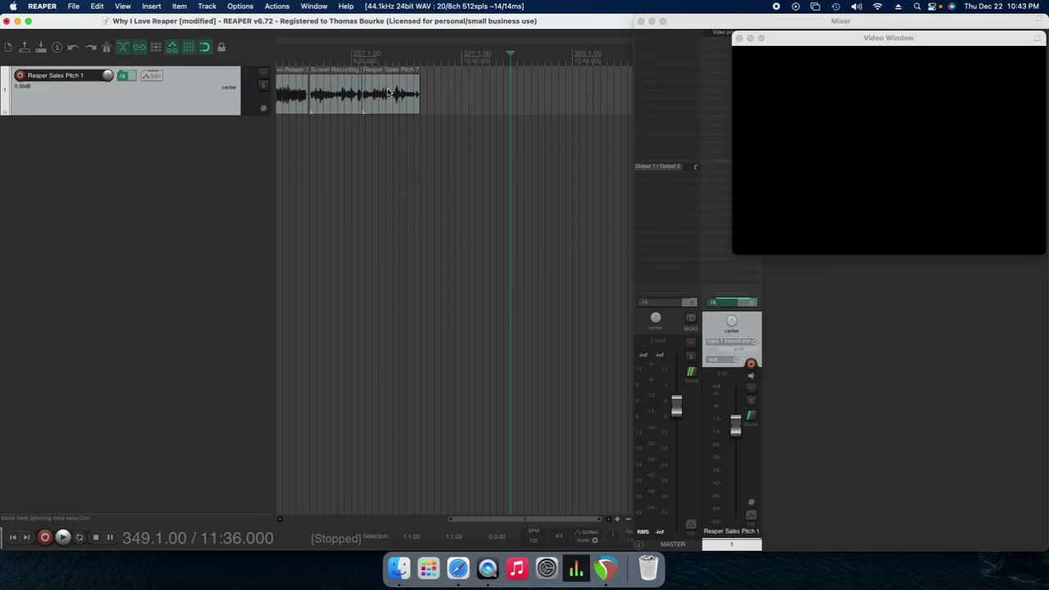
Step the edit cursor back through the video clips to 249.1.00, previewing the footage along the way.
{"action": "left_click", "coordinate": [385, 59]}
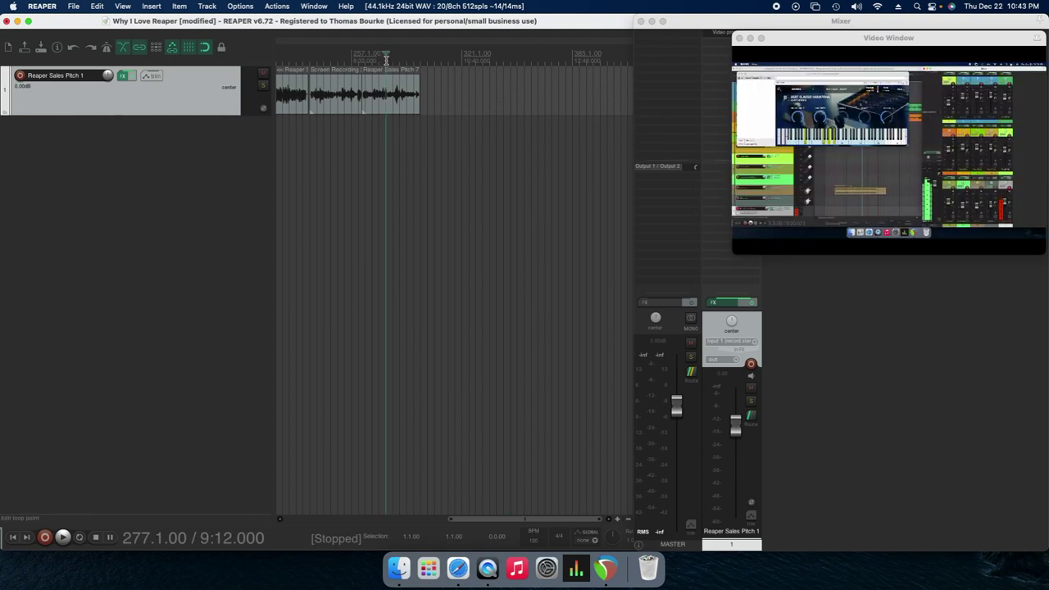
{"action": "left_click", "coordinate": [378, 59]}
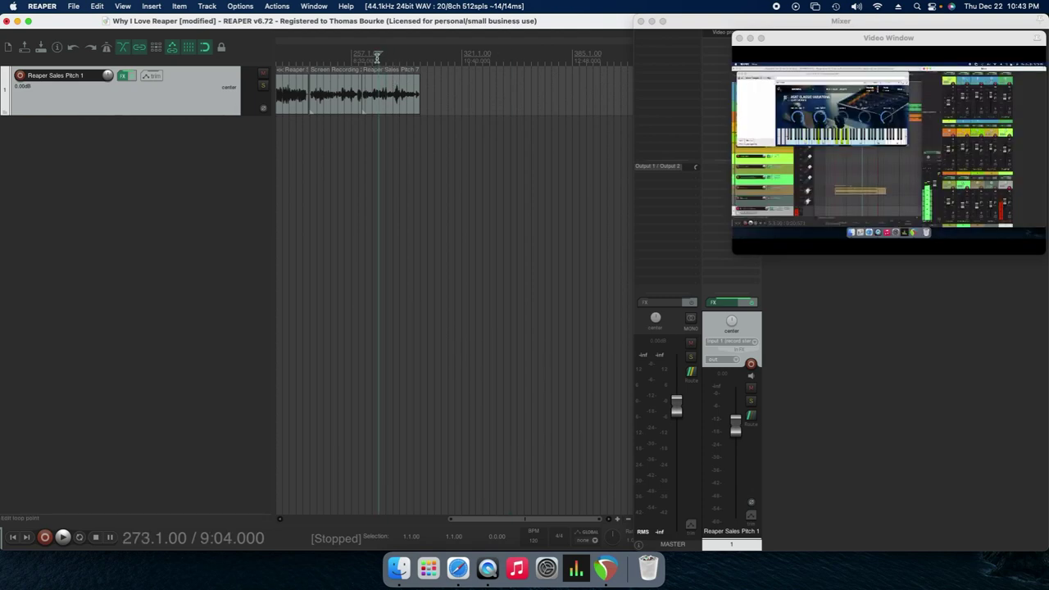
{"action": "left_click", "coordinate": [373, 59]}
{"action": "left_click", "coordinate": [365, 59]}
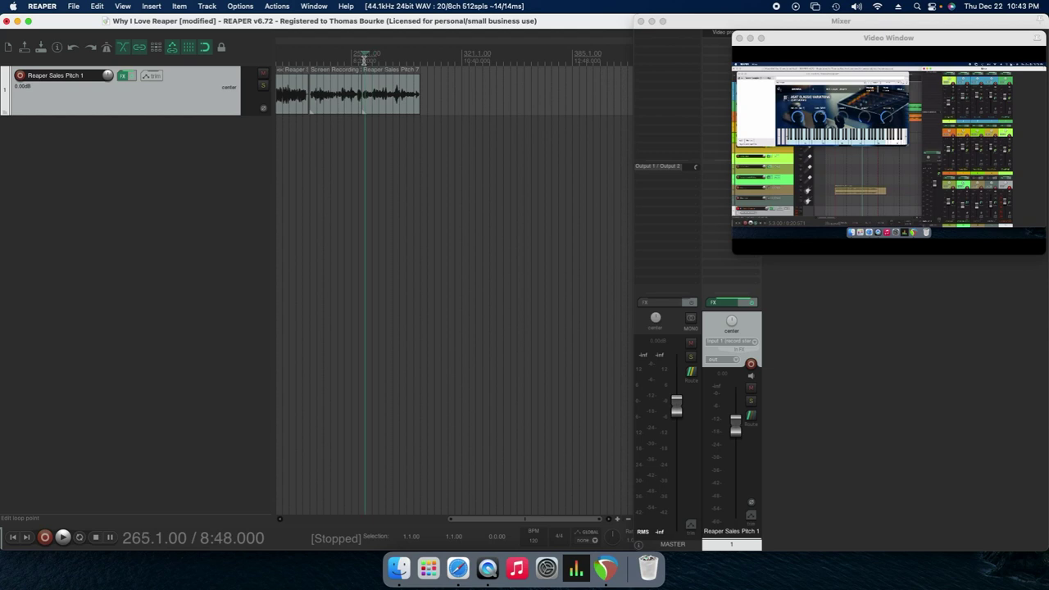
{"action": "left_click", "coordinate": [350, 59]}
{"action": "left_click", "coordinate": [345, 59]}
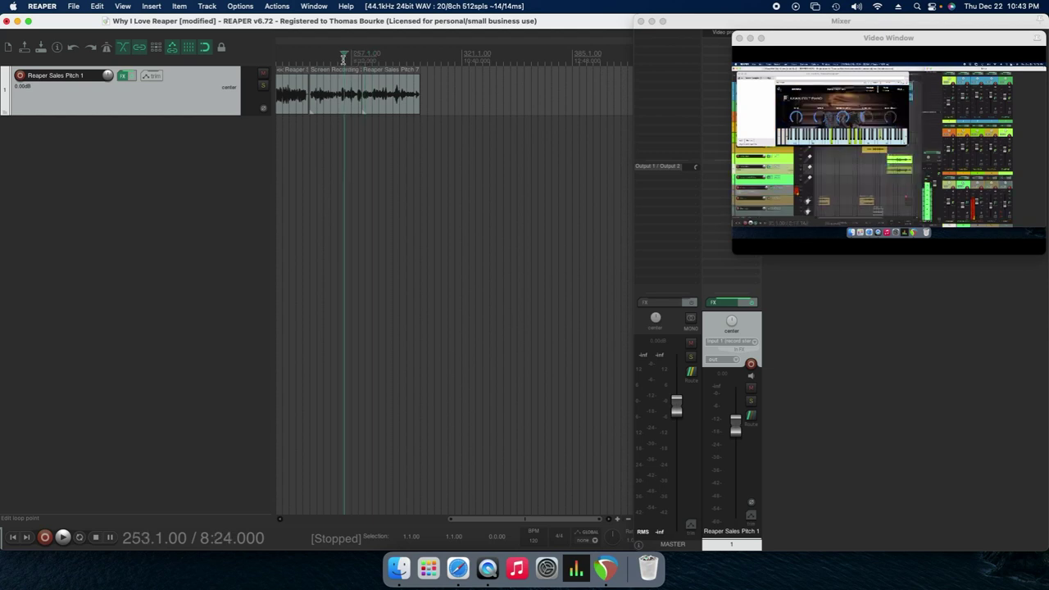
{"action": "left_click", "coordinate": [338, 59]}
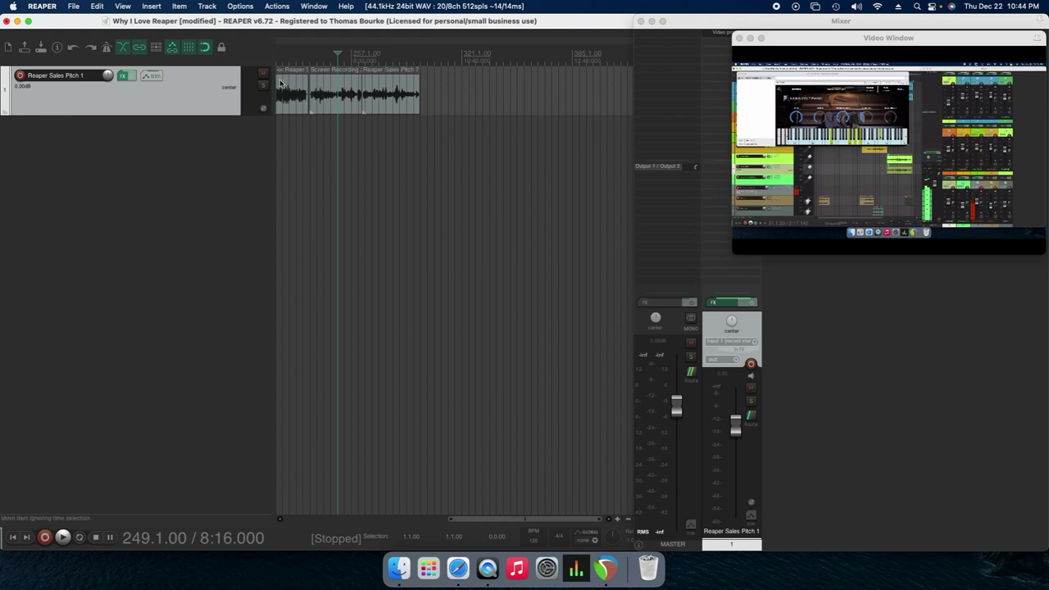
Inspect the built-in presets of the Video processor on the Reaper Sales Pitch 1 track, then close its effects window.
{"action": "left_click", "coordinate": [123, 76]}
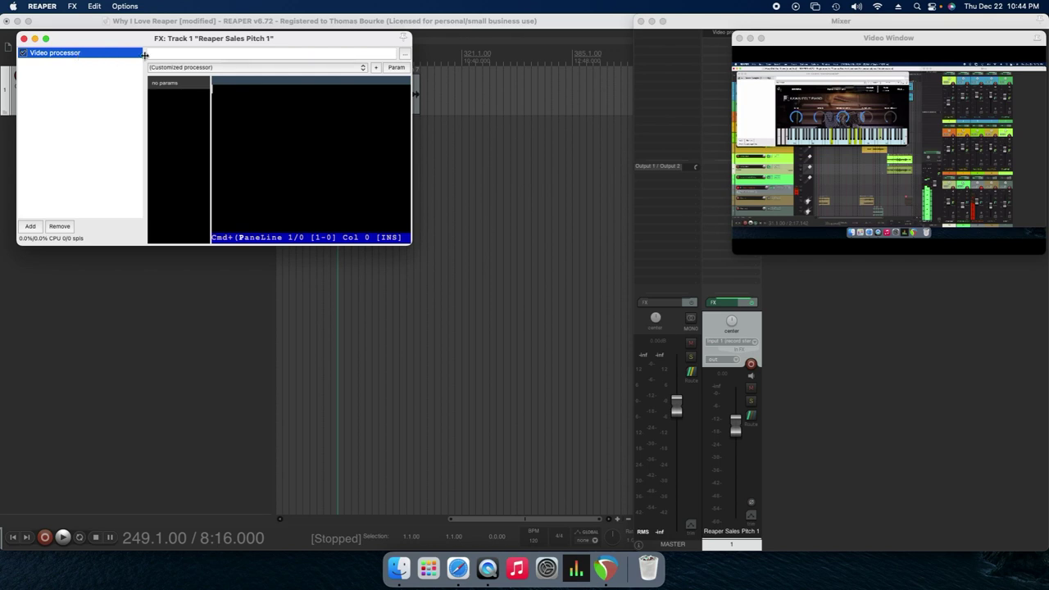
{"action": "left_click", "coordinate": [193, 68]}
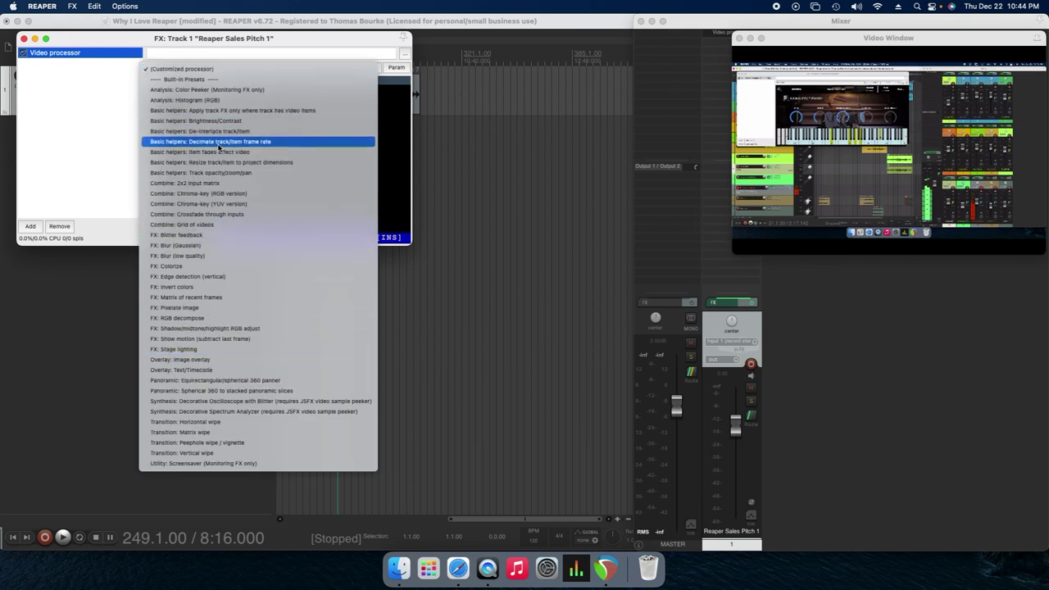
{"action": "left_click", "coordinate": [23, 40]}
{"action": "left_click", "coordinate": [24, 40]}
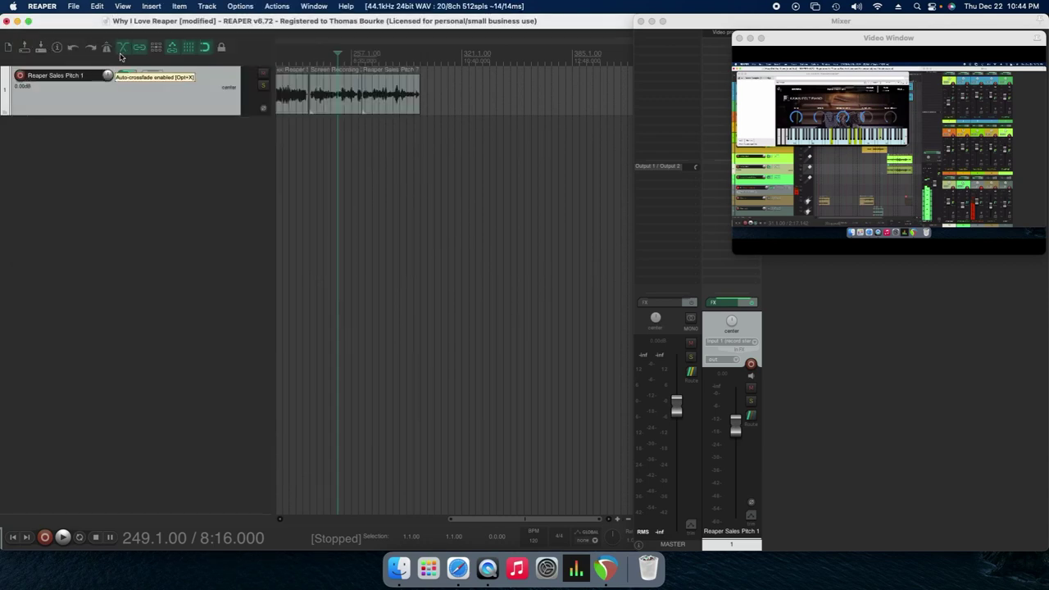
Play the footage from the edit cursor, move the Video Window closer to the arrangement, and stop playback.
{"action": "key", "text": "space"}
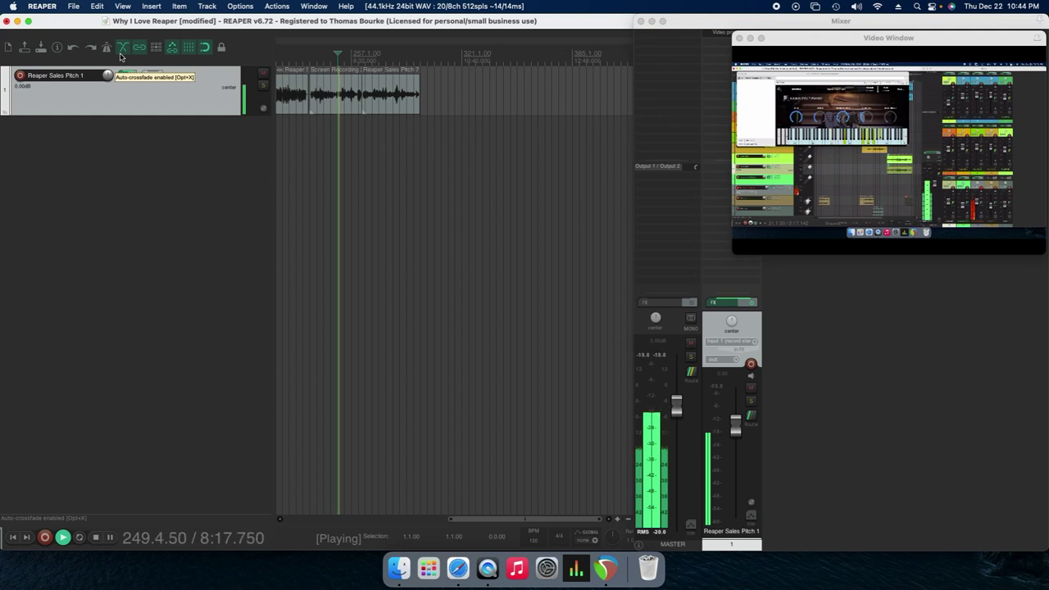
{"action": "left_click", "coordinate": [882, 39]}
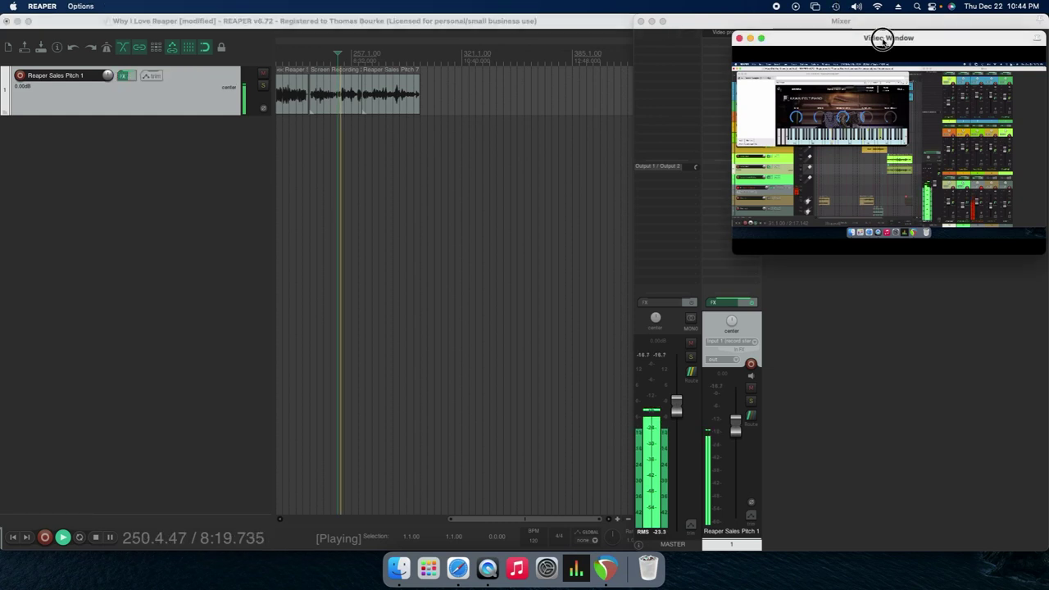
{"action": "left_click_drag", "start_coordinate": [882, 39], "coordinate": [737, 49]}
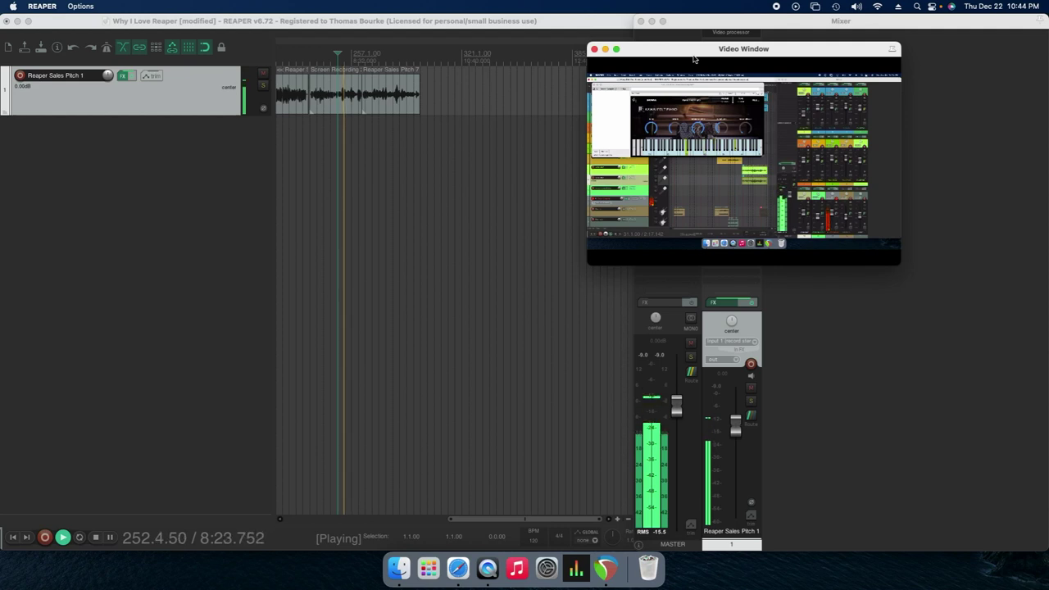
{"action": "key", "text": "space"}
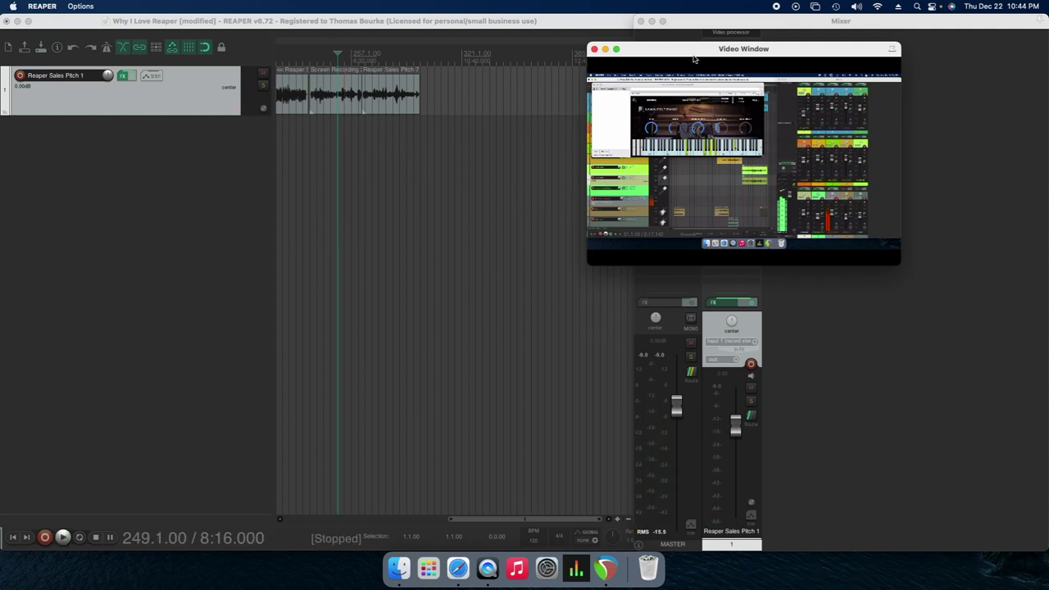